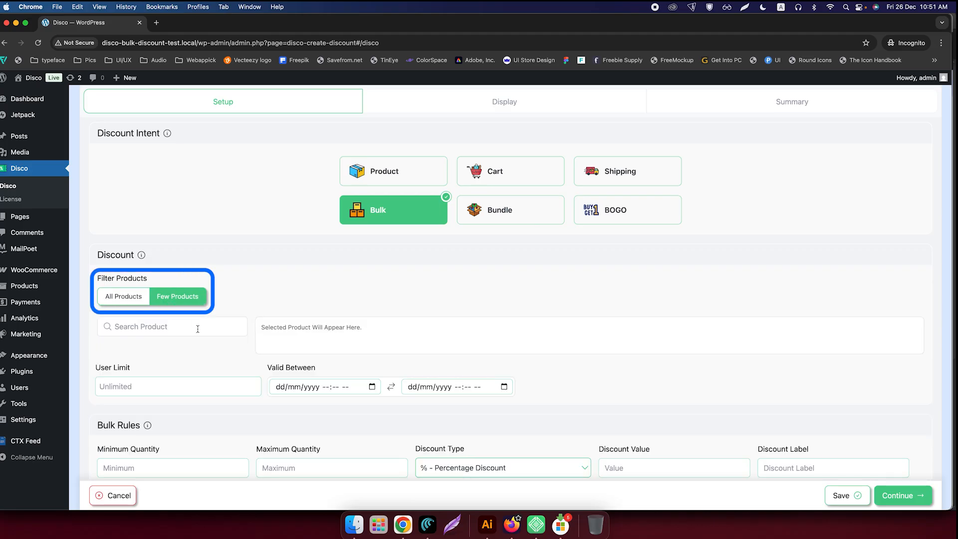
Step: Search the product filter for "Belt" and select the Belt product for the discount
scroll(199, 327, "down", 5)
left_click(175, 207)
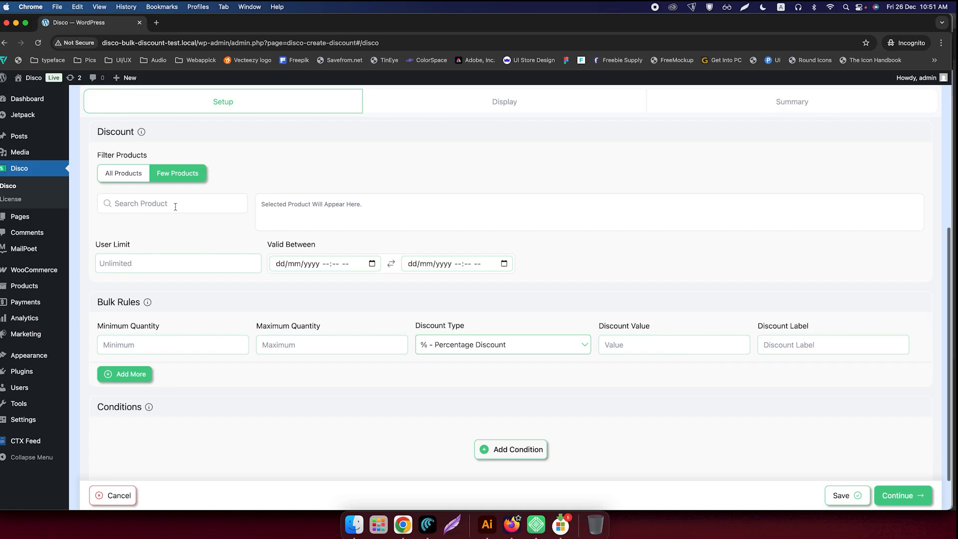
type("Belt")
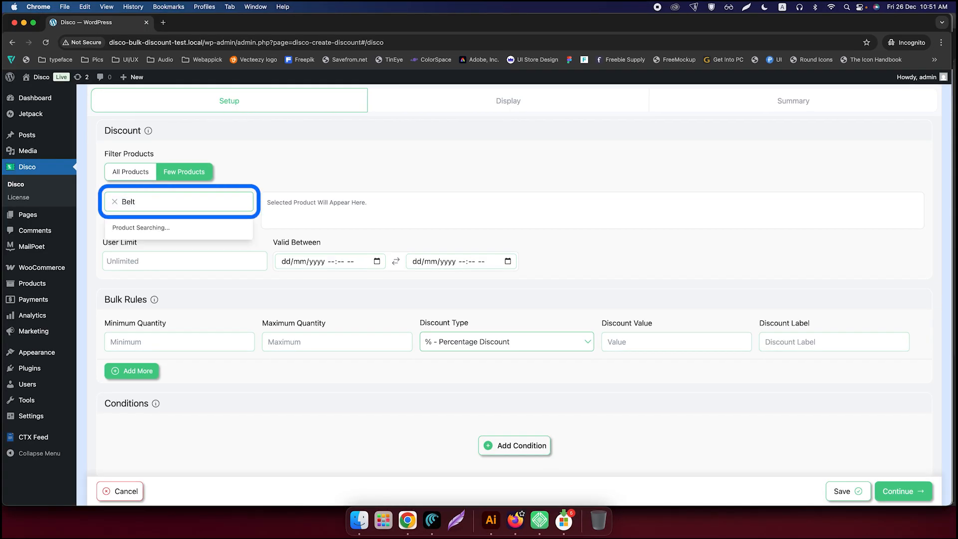
left_click(115, 230)
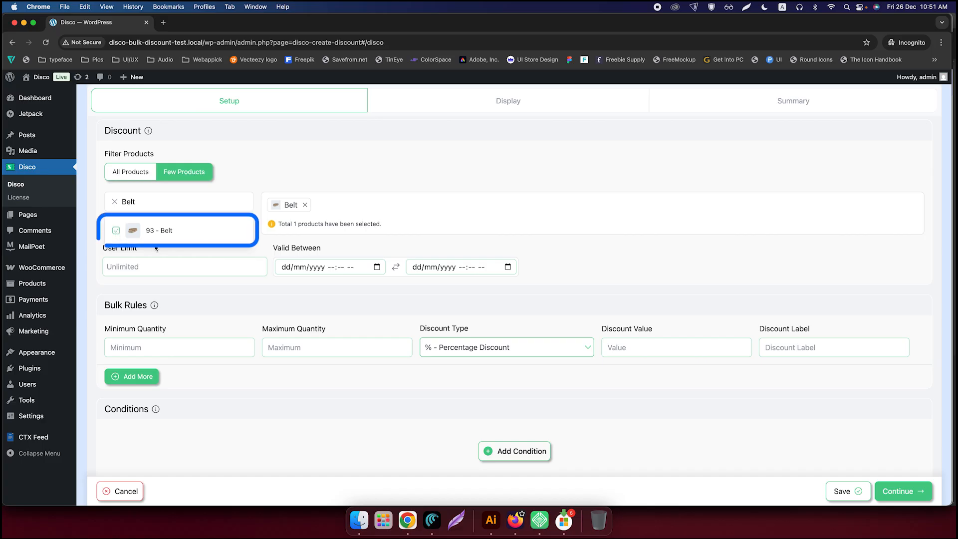
Step: Set the user limit to 100 and the validity period from 27/12/2025 10:51 AM to 31/12/2025 10:51 AM
left_click(172, 269)
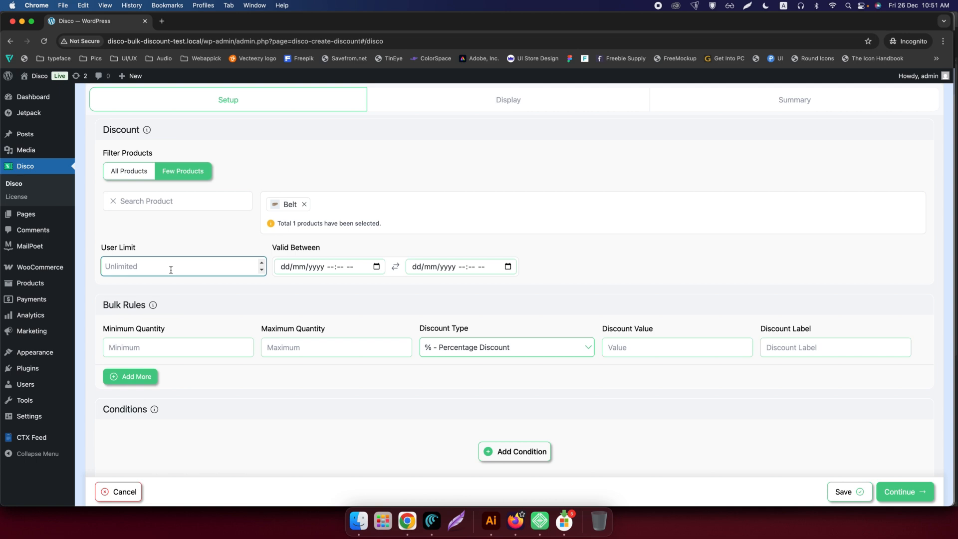
type("100")
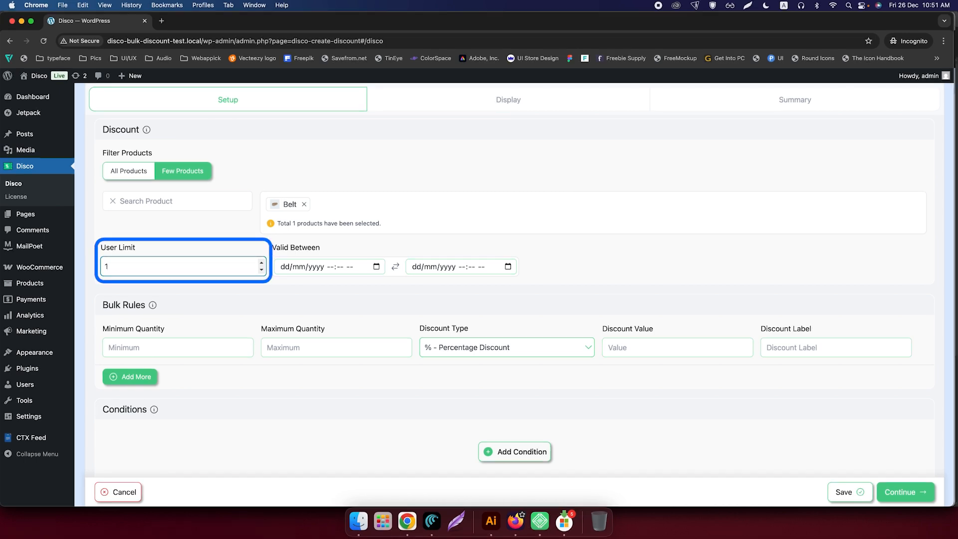
left_click(376, 267)
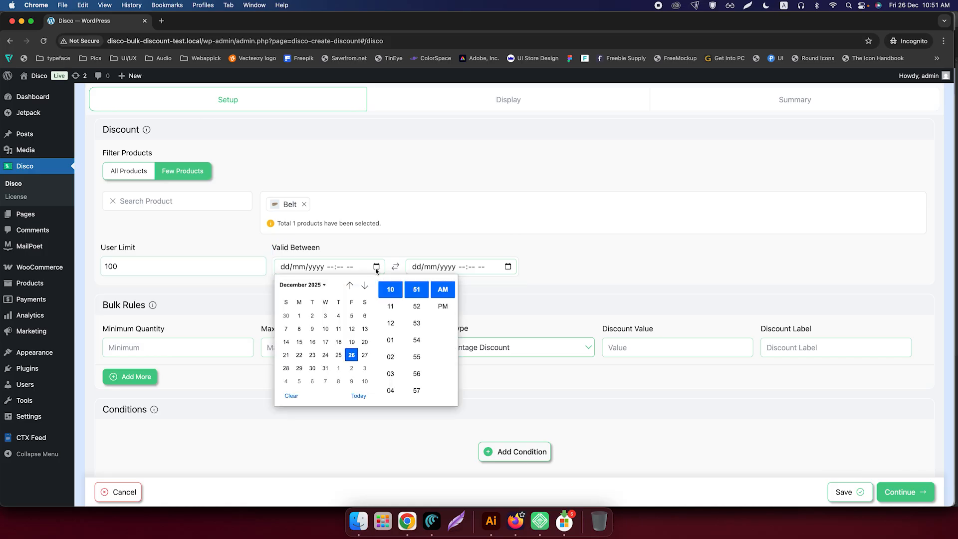
left_click(365, 355)
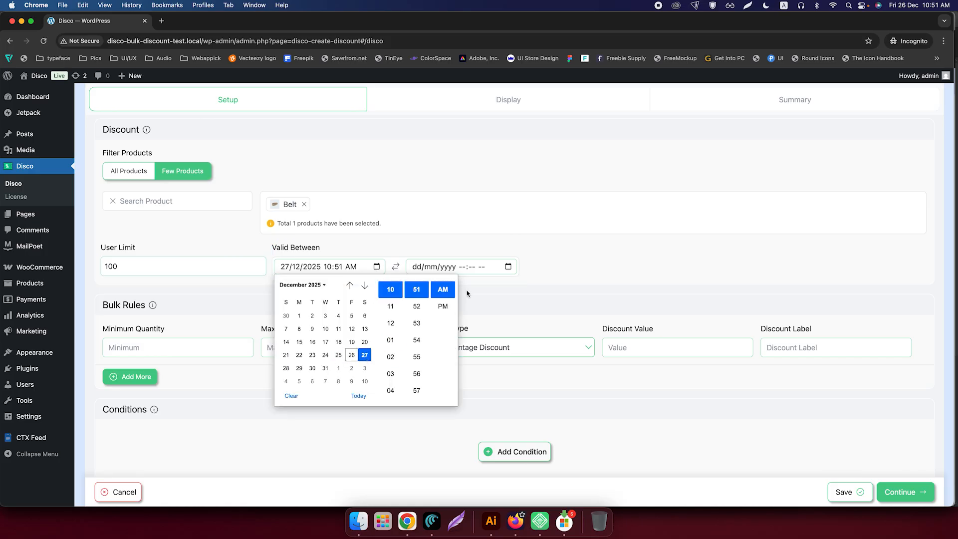
left_click(507, 267)
left_click(457, 368)
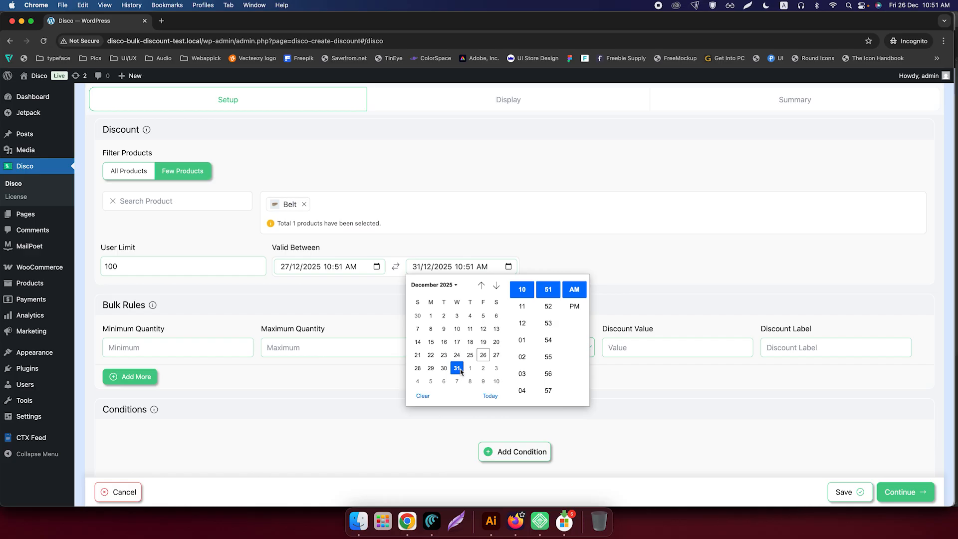
left_click(608, 266)
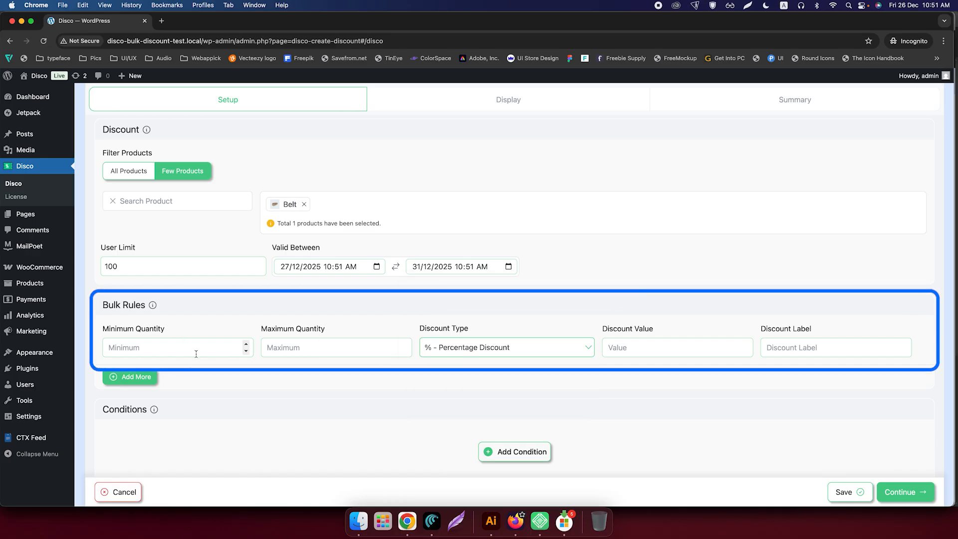
Step: Fill in the first bulk rule: minimum quantity 2, maximum 5, Percentage Discount, value 5, label "5% Off"
left_click(216, 351)
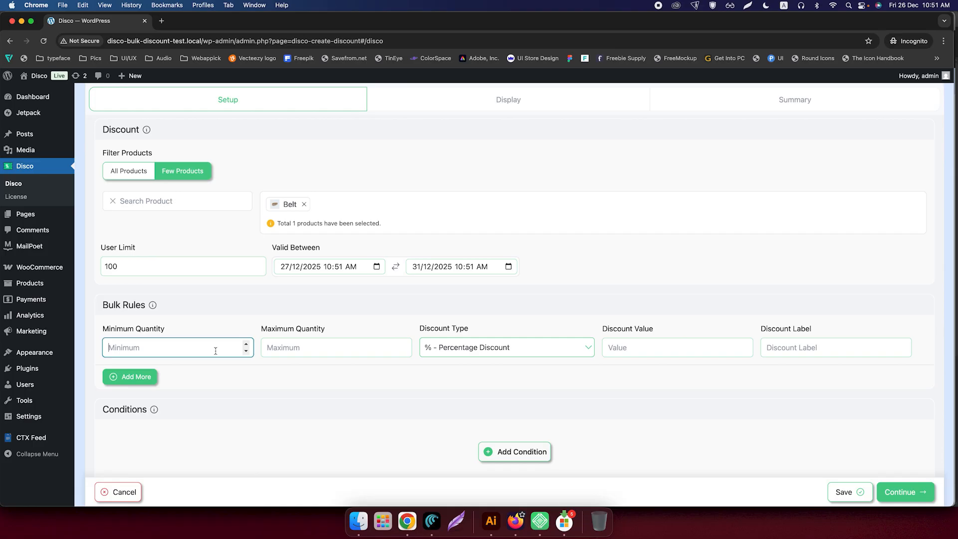
type("2")
left_click(298, 348)
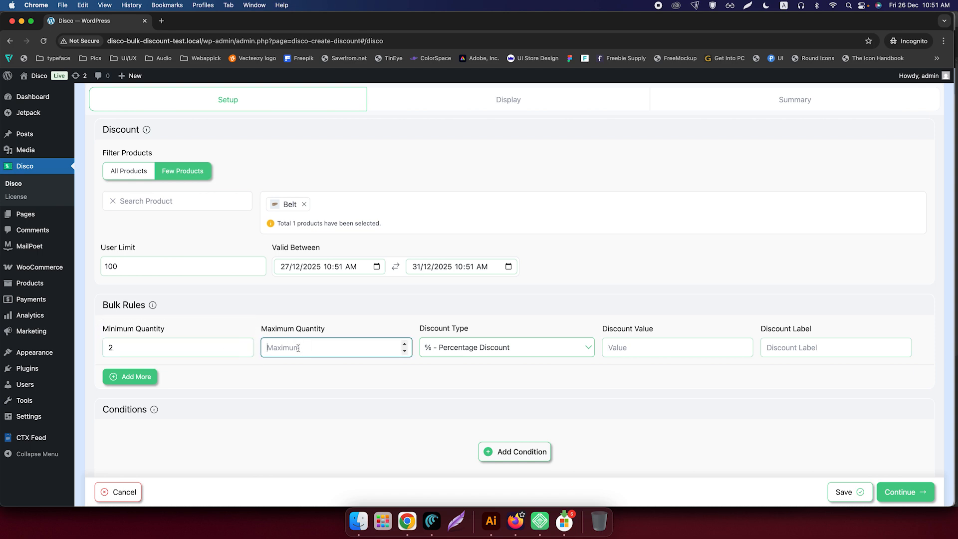
type("5")
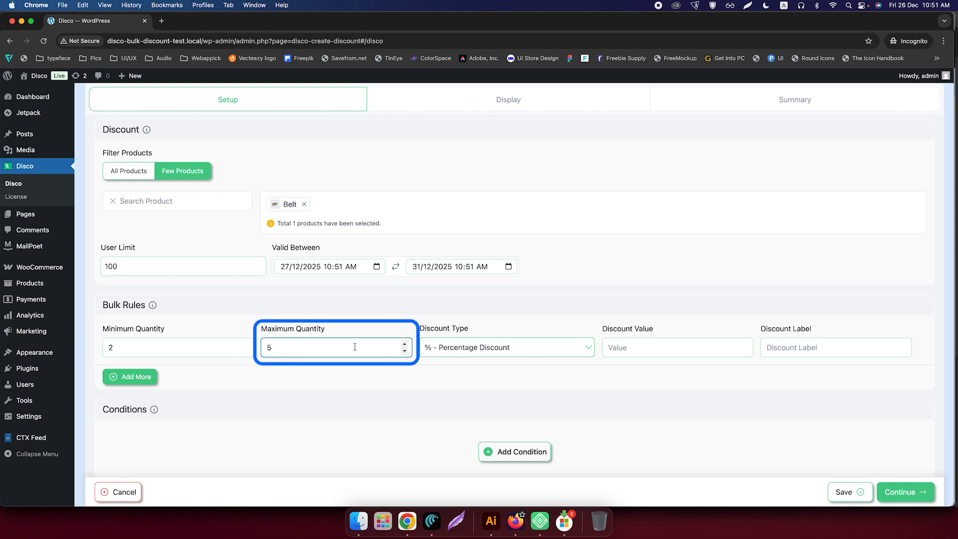
left_click(479, 347)
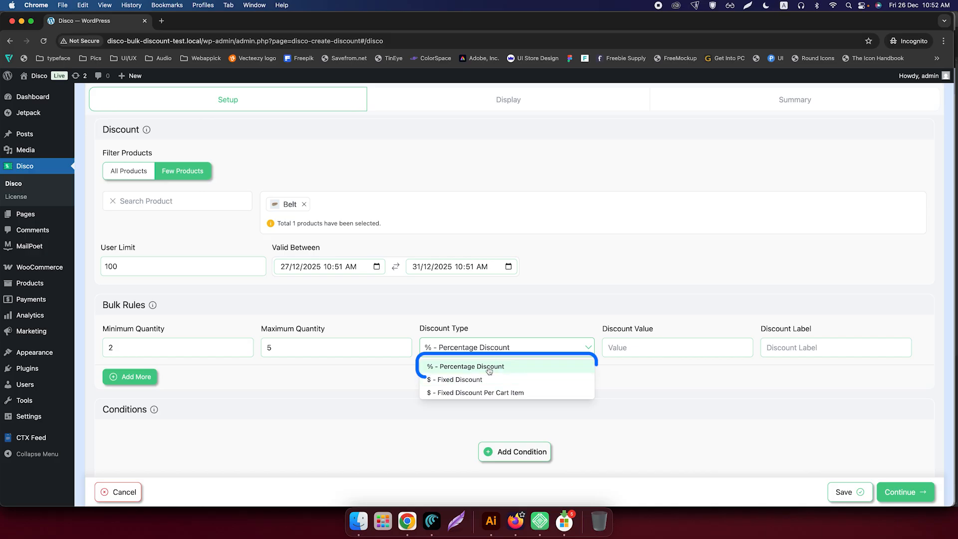
left_click(489, 367)
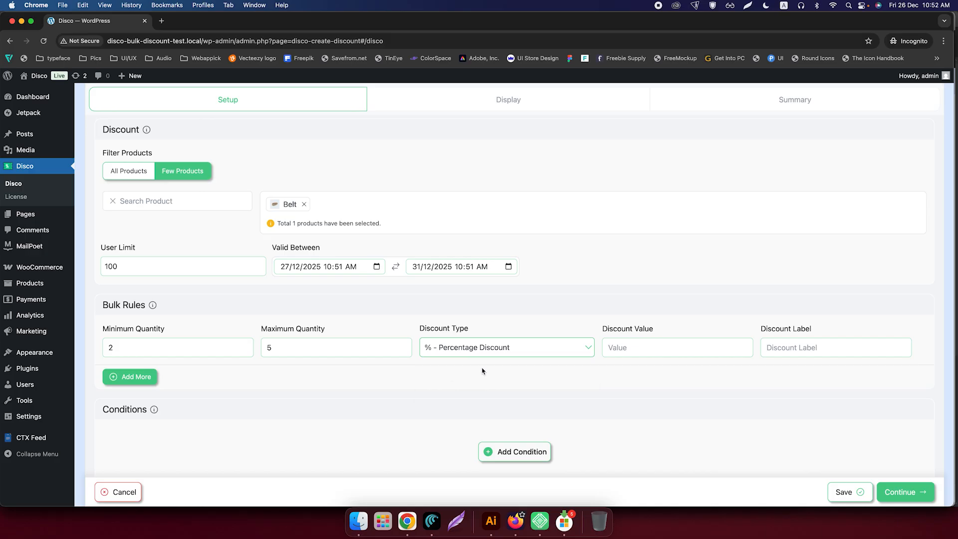
left_click(644, 349)
type("5")
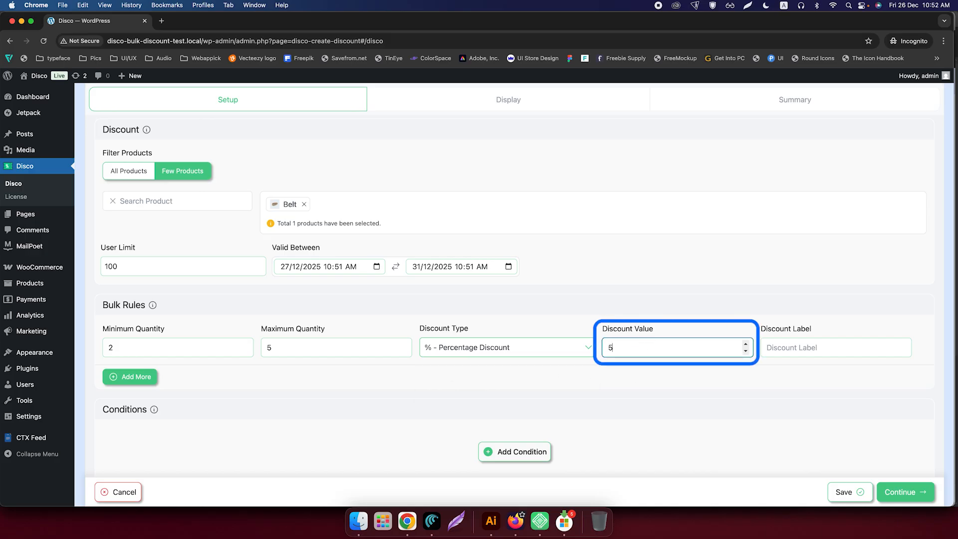
left_click(802, 349)
type("5% Off")
Step: Add a second bulk rule with minimum quantity 6, maximum 10, Percentage Discount, value 10 and label "10% Off"
scroll(146, 366, "down", 1)
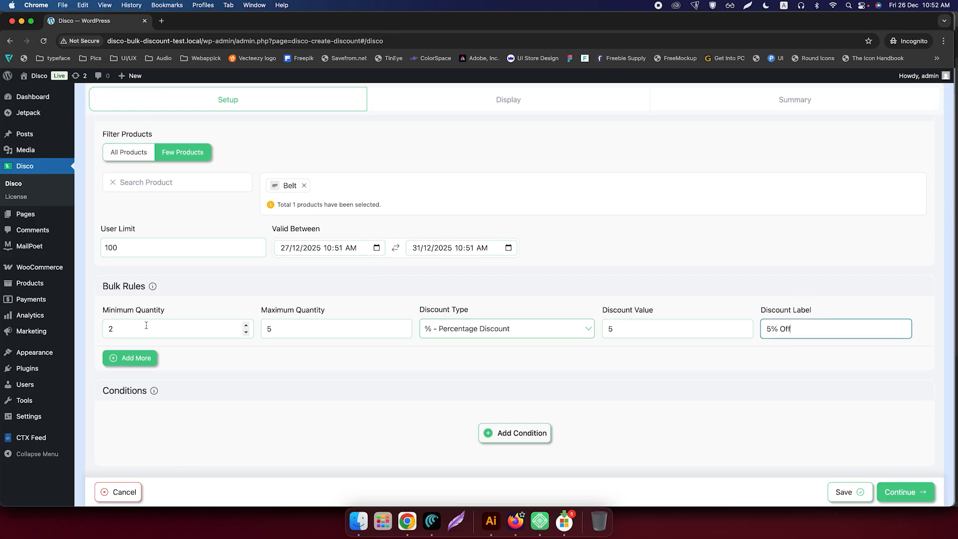
left_click(146, 366)
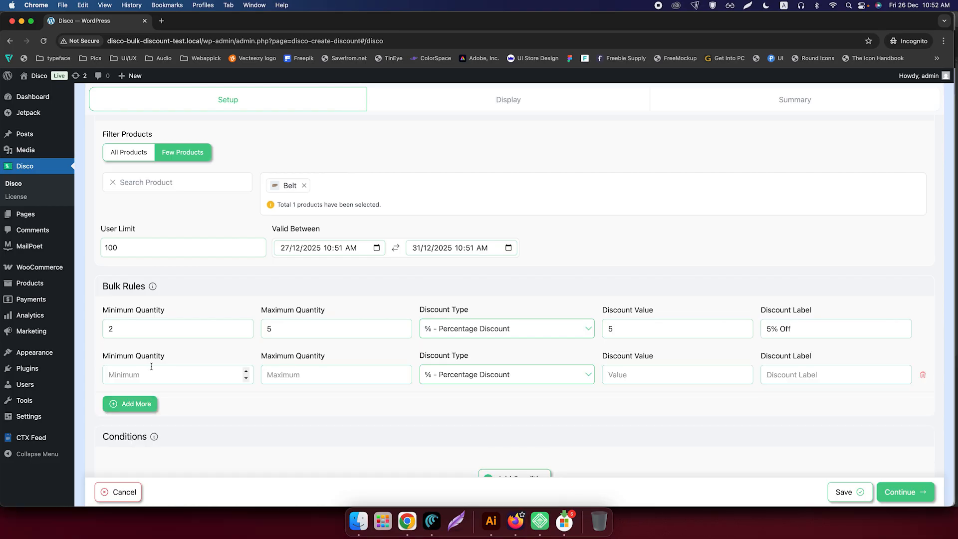
left_click(173, 376)
type("6")
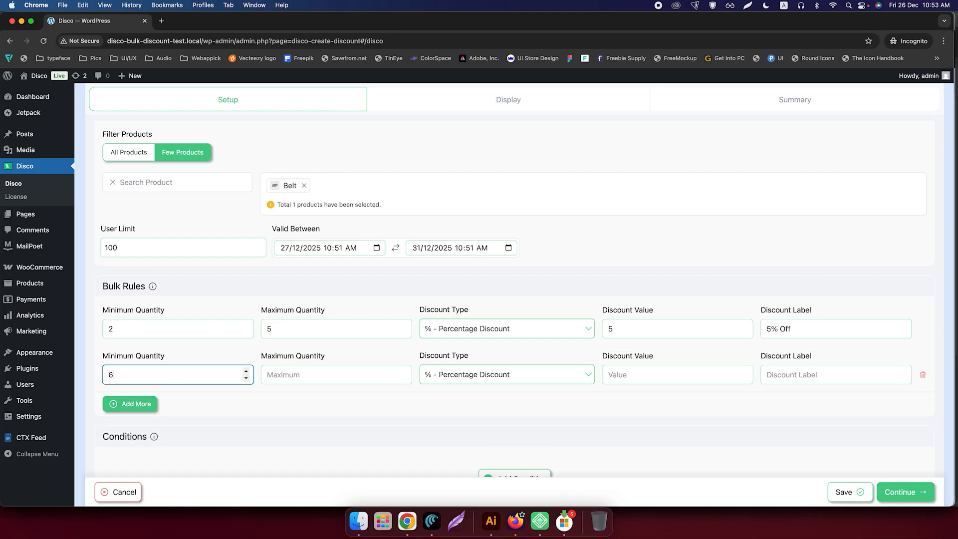
left_click(311, 373)
type("10")
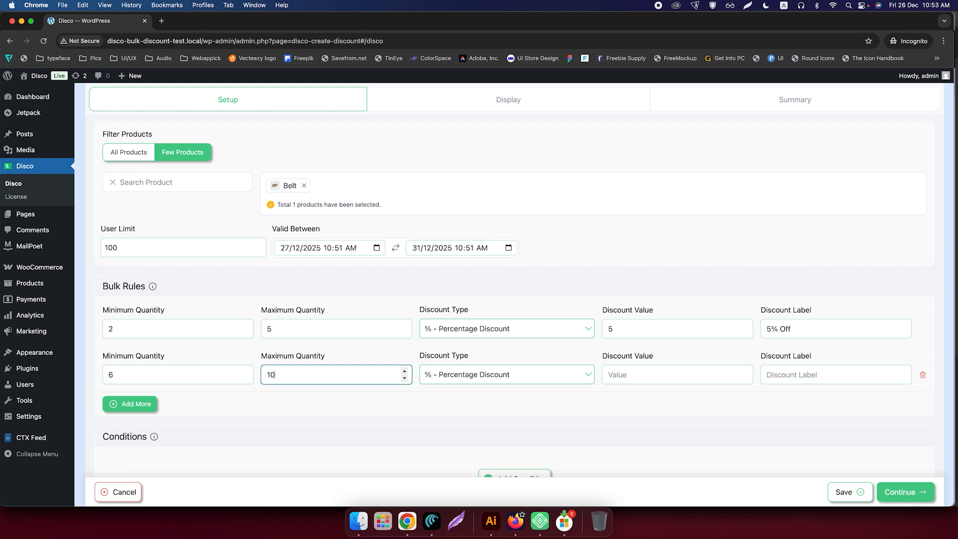
left_click(481, 373)
left_click(478, 393)
left_click(687, 377)
type("10")
left_click(784, 379)
type("10% Off")
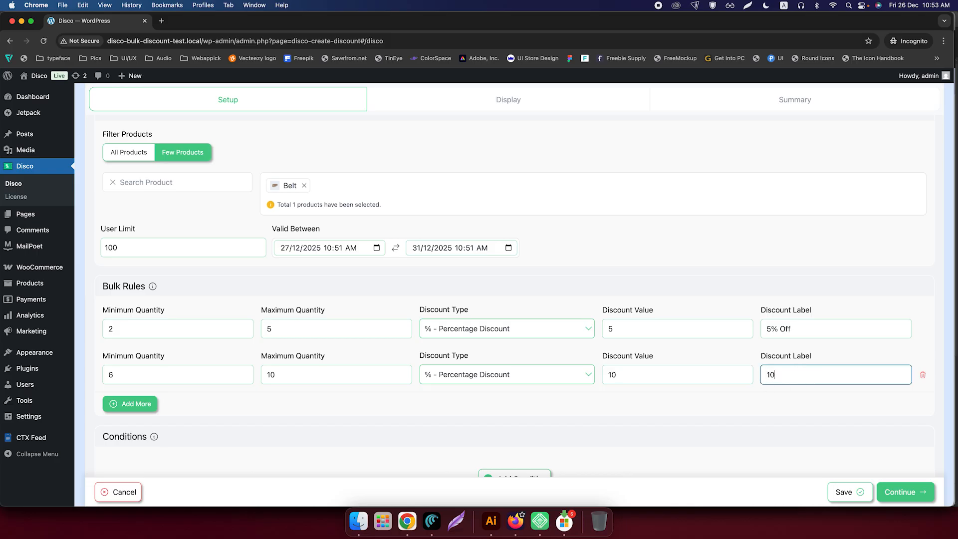
Step: Add a third bulk rule with minimum quantity 11, maximum 15, Percentage Discount, value 15 and label "15% Off"
scroll(695, 379, "down", 1)
left_click(132, 373)
scroll(141, 370, "down", 2)
type("11")
left_click(294, 314)
type("15")
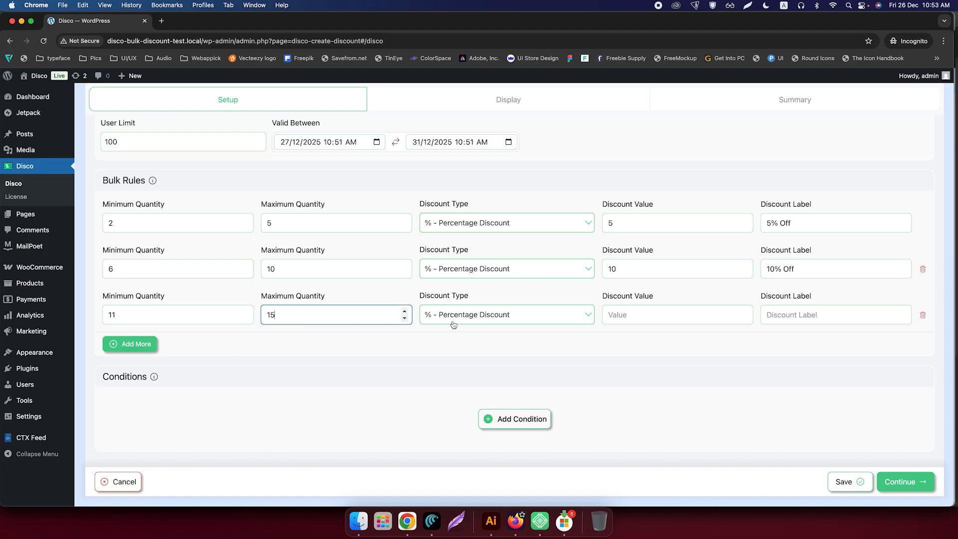
left_click(474, 321)
left_click(472, 333)
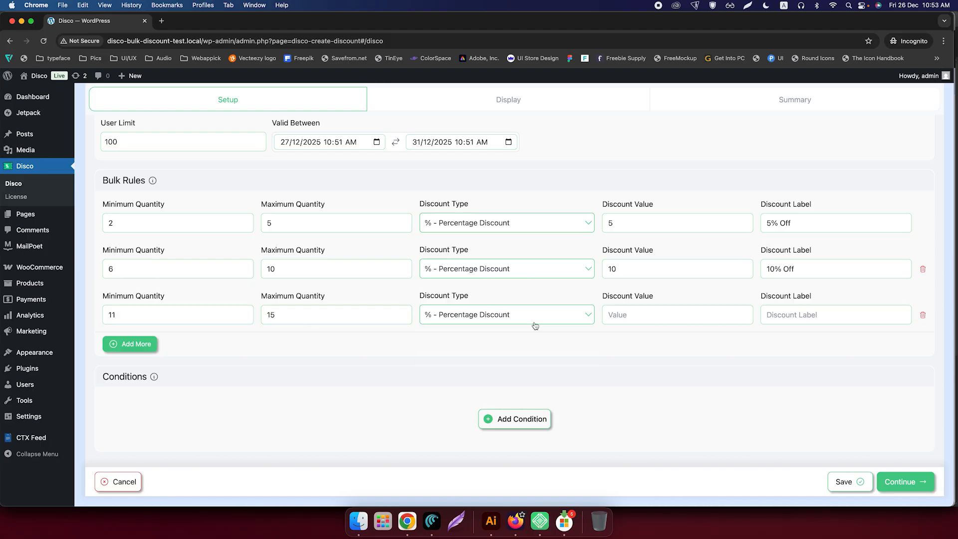
left_click(616, 316)
type("15")
left_click(816, 320)
type("15% Off")
Step: Add a fourth bulk rule with minimum quantity 16, no maximum, Percentage Discount, value 20 and label "20% Off"
left_click(129, 345)
left_click(111, 360)
type("16")
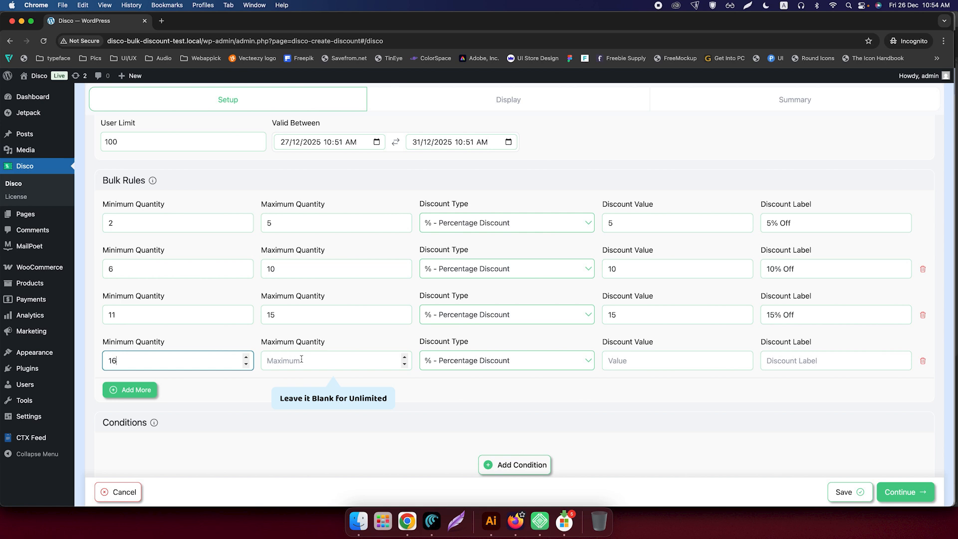
left_click(506, 361)
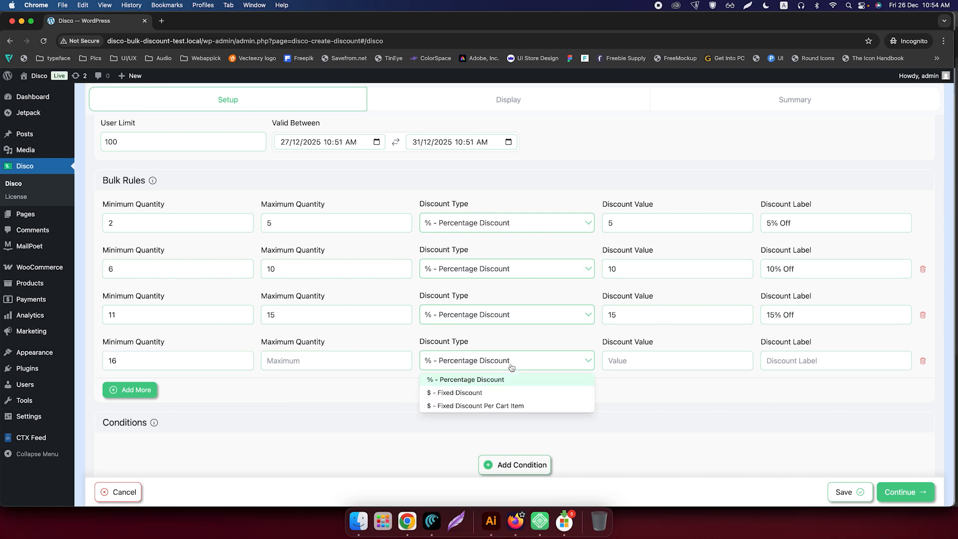
left_click(489, 380)
left_click(652, 355)
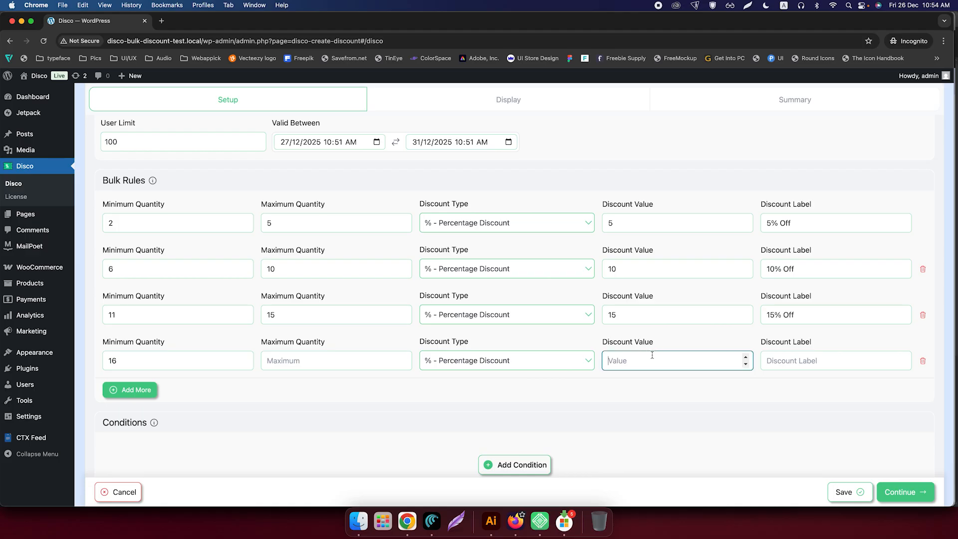
type("20")
left_click(806, 360)
type("20% Off")
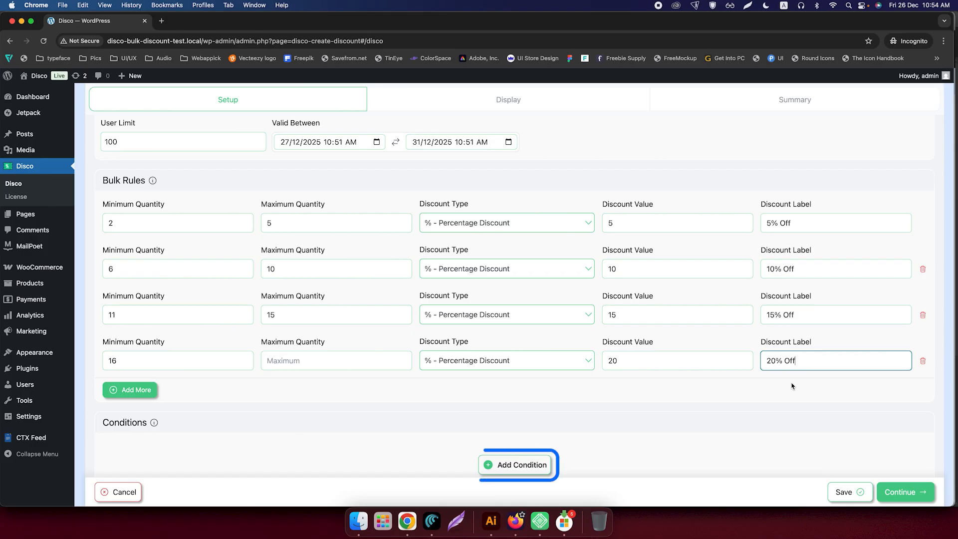
Step: Continue to the Display stage and enable the Bulk Table, opening its design settings
scroll(832, 411, "down", 3)
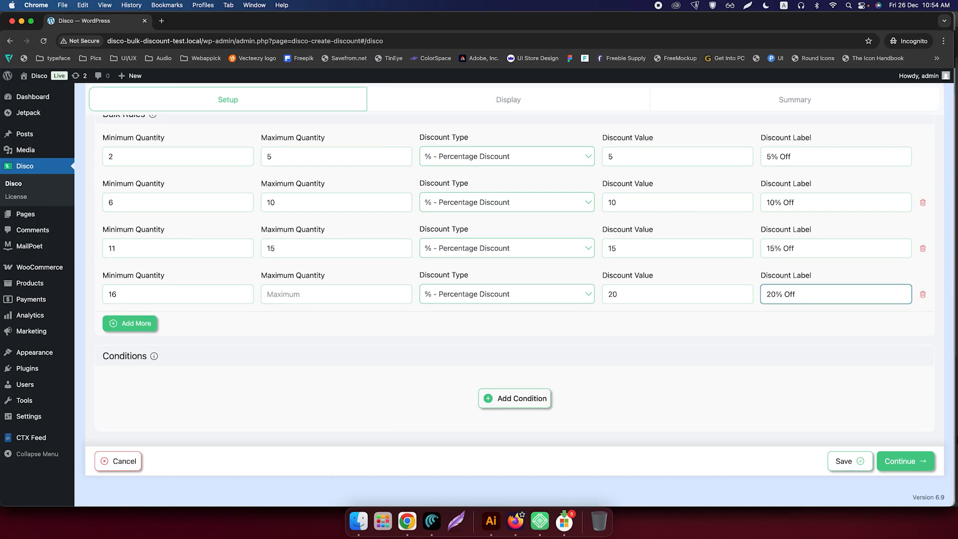
left_click(905, 461)
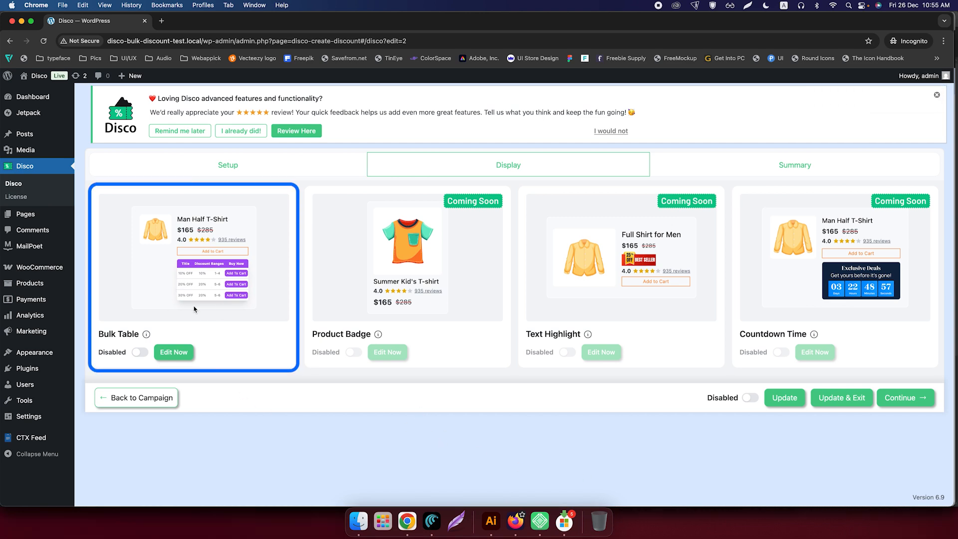
left_click(139, 354)
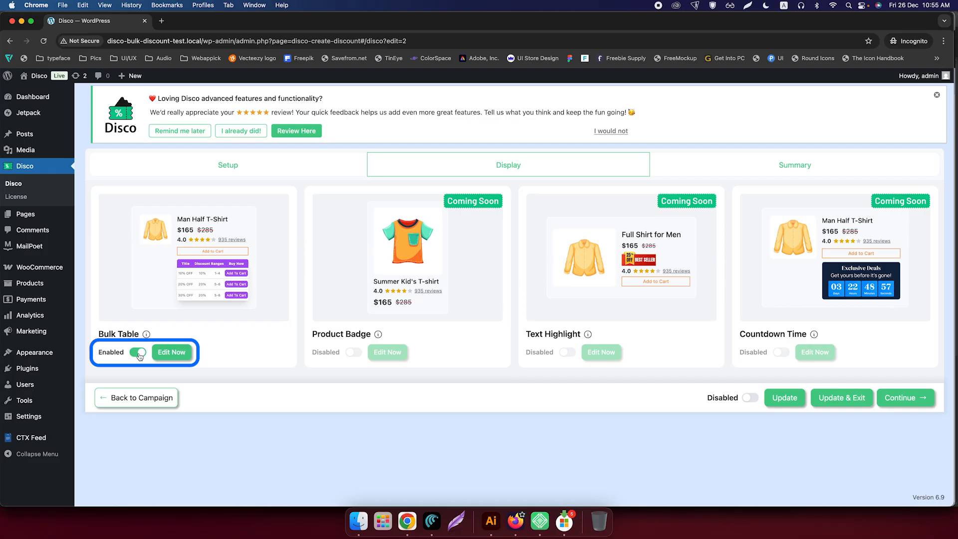
left_click(165, 352)
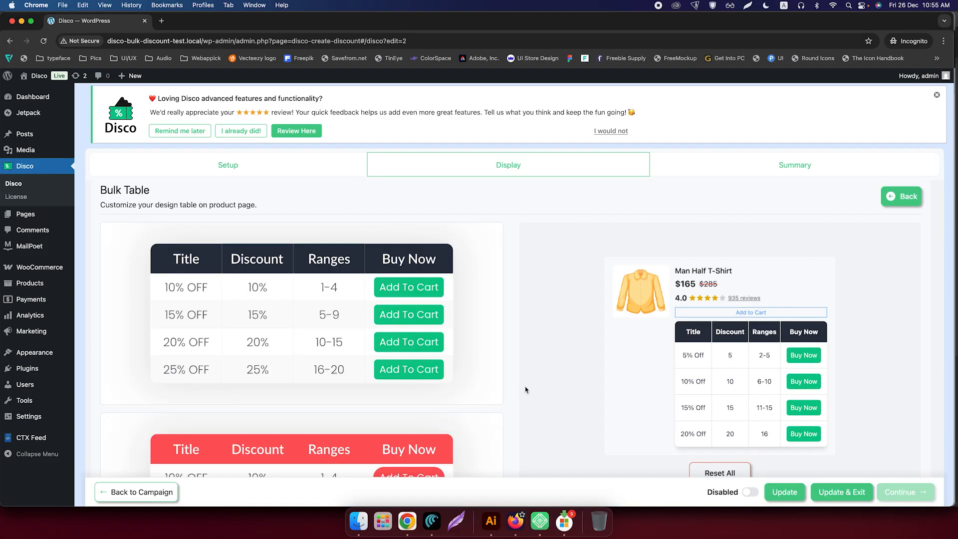
Step: Look through the bulk table designs and apply the template with the red heading and rounded red buttons
scroll(524, 388, "down", 3)
scroll(521, 389, "down", 10)
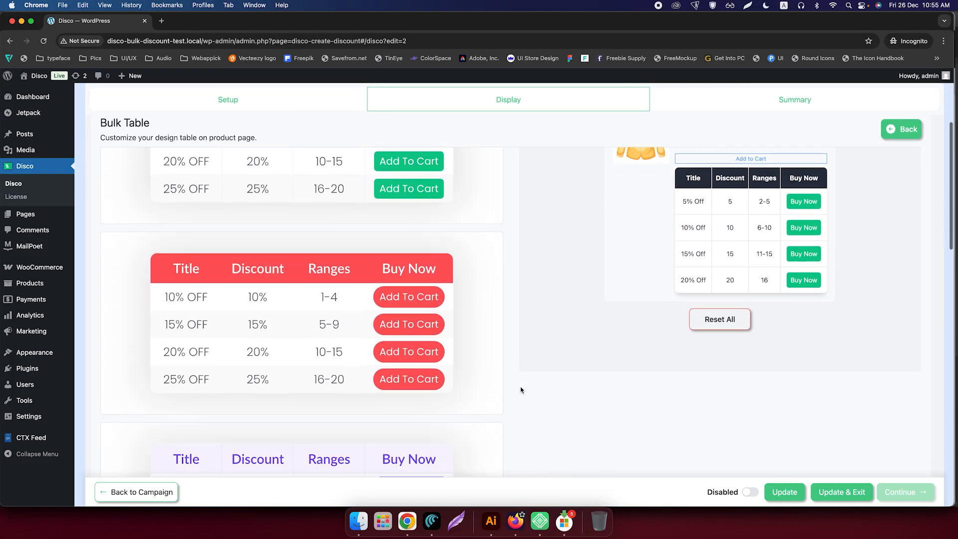
scroll(521, 389, "down", 15)
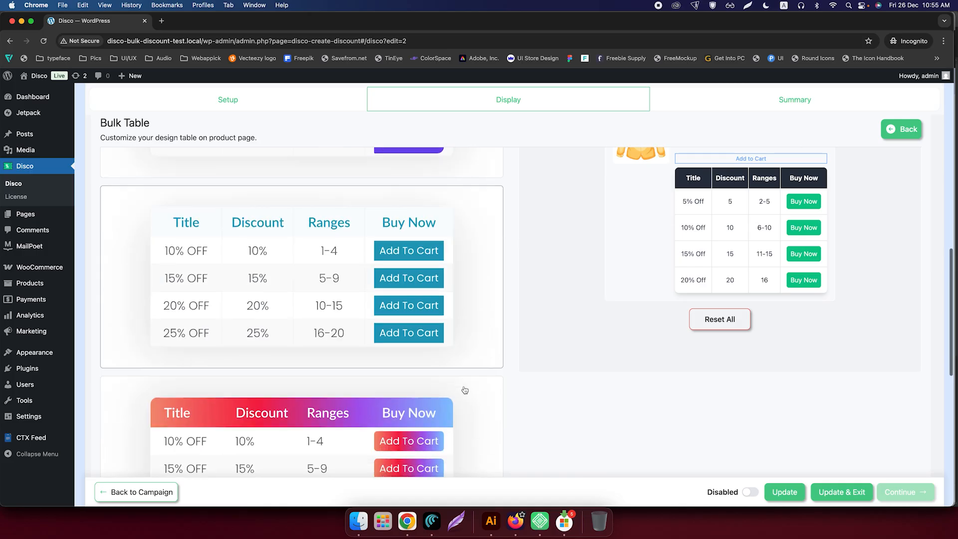
scroll(464, 389, "down", 5)
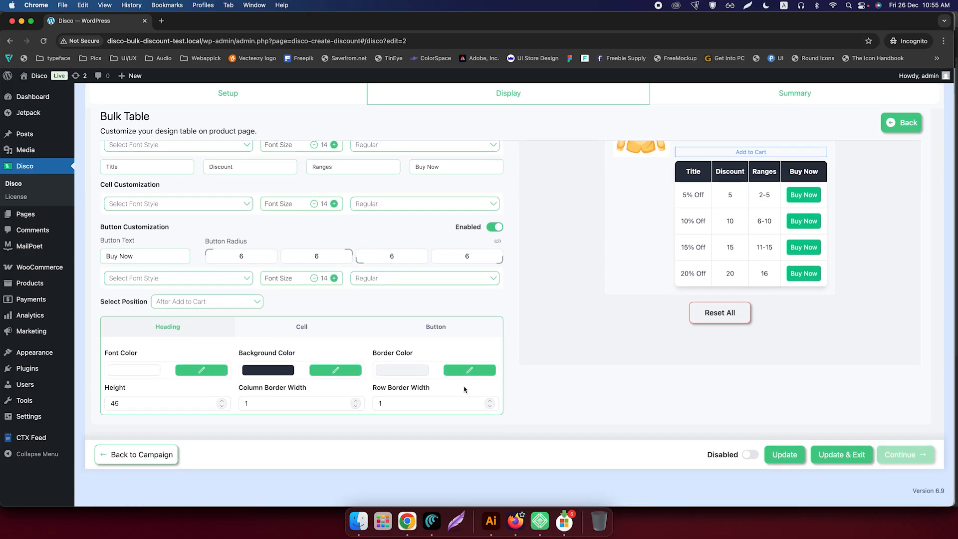
scroll(481, 383, "up", 6)
scroll(481, 383, "up", 20)
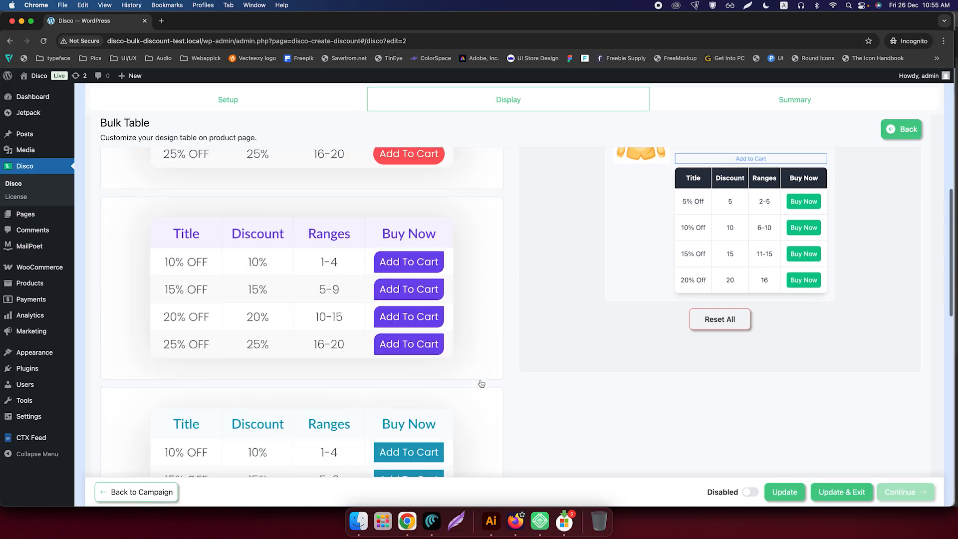
scroll(481, 383, "down", 5)
left_click(468, 328)
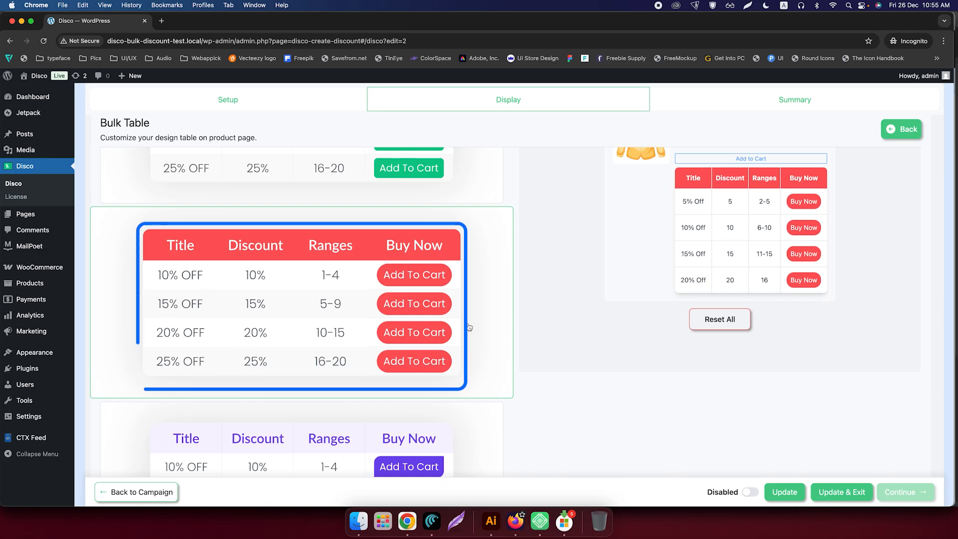
Step: Rename the last column heading of the bulk table from Buy Now to "Add to Cart"
scroll(439, 310, "down", 15)
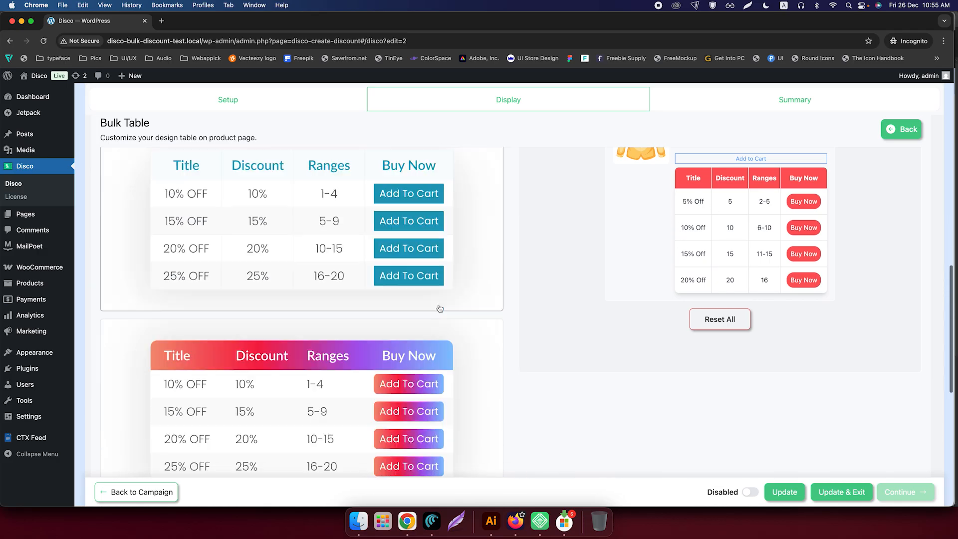
scroll(446, 315, "up", 1)
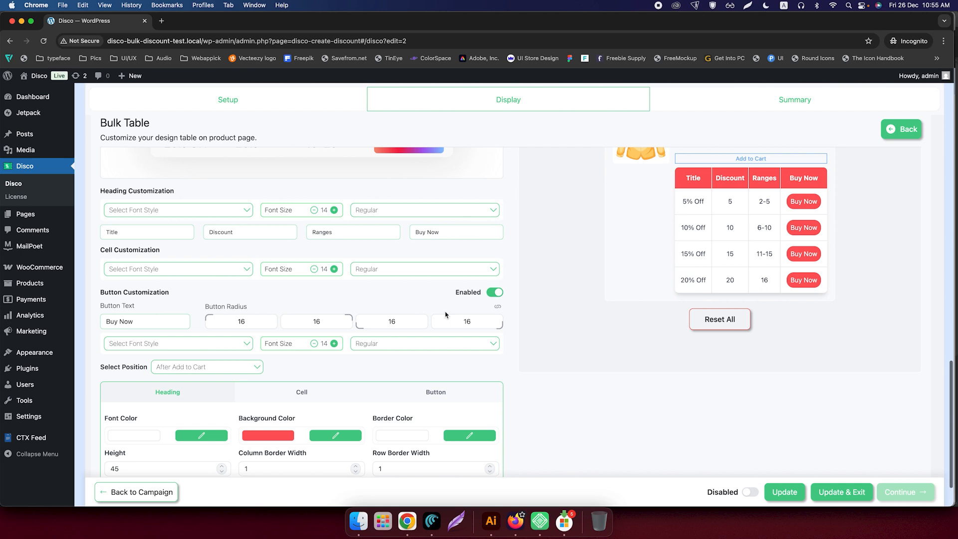
scroll(445, 314, "down", 1)
left_click(455, 219)
left_click_drag(455, 220, 384, 210)
type("Add to ca")
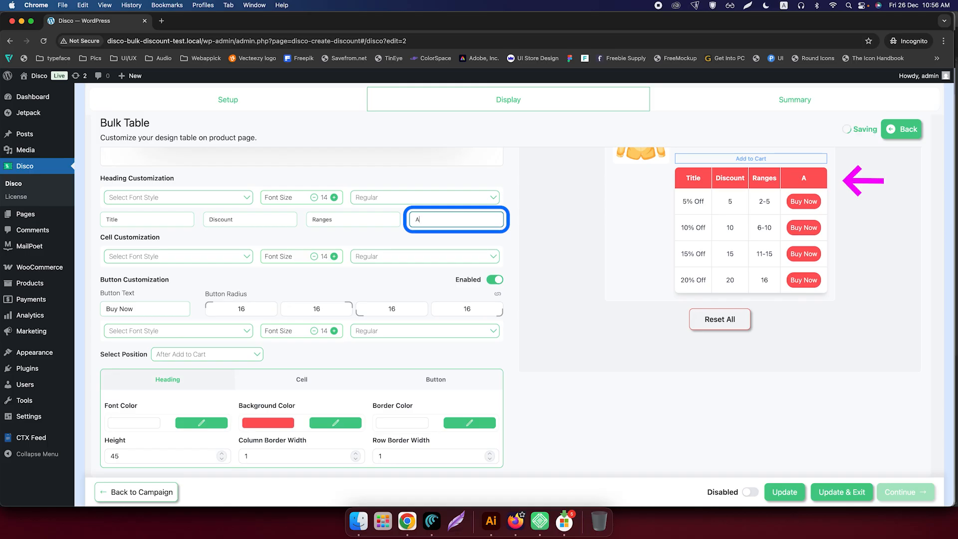
key("BackSpace")
key("BackSpace")
type("Cart")
Step: Increase the font size of the bulk table's cells to 16
scroll(335, 274, "up", 1)
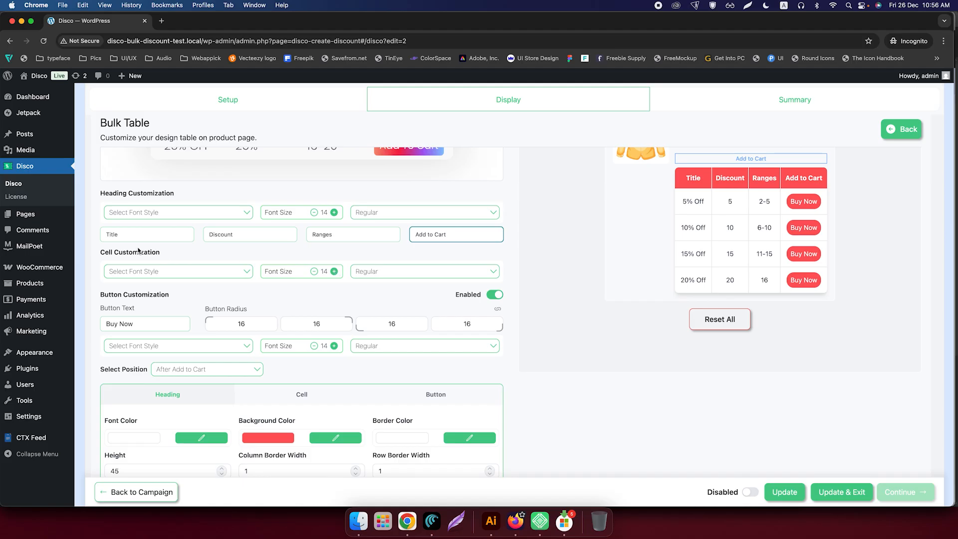
left_click(334, 272)
left_click(334, 272)
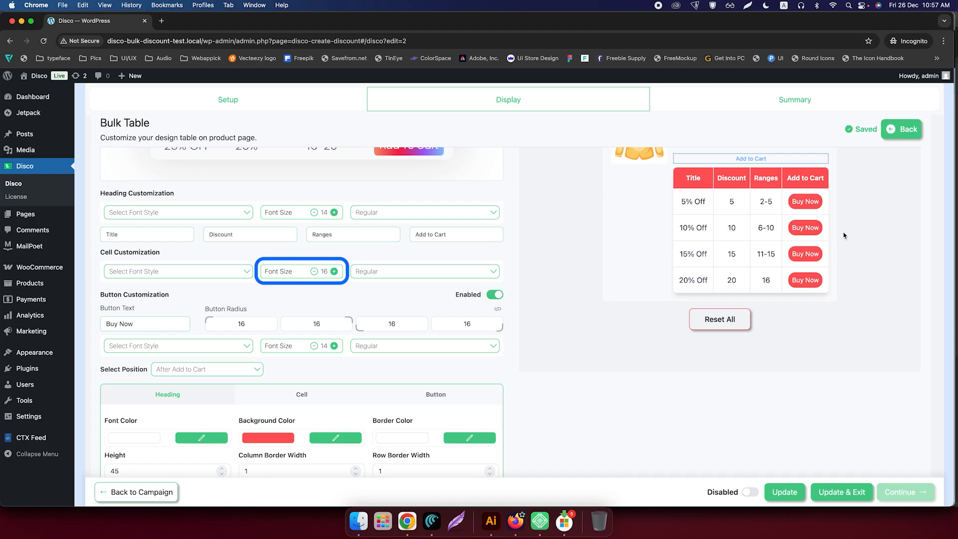
Step: Change the text of the bulk table's buttons to "Add to Cart"
scroll(357, 303, "down", 1)
left_click_drag(143, 318, 97, 318)
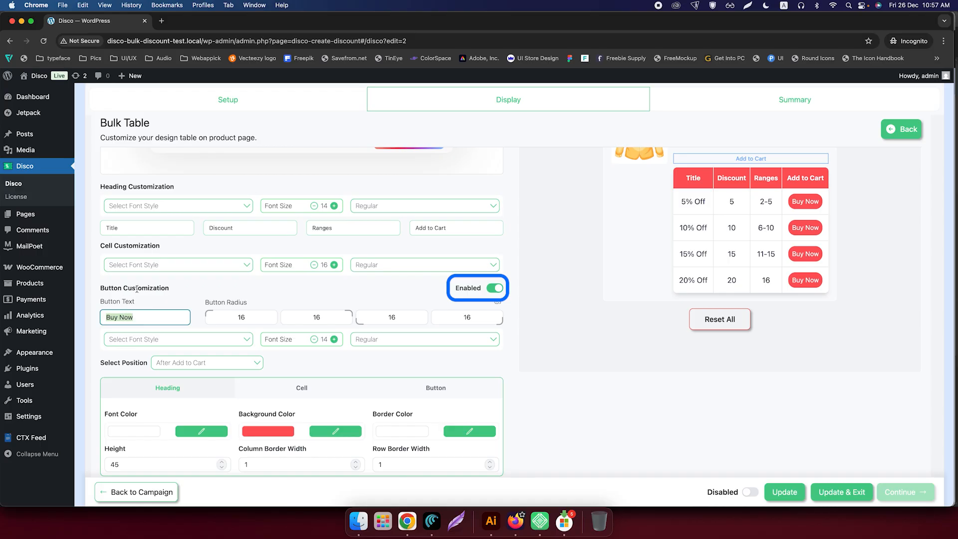
key("BackSpace")
type("Add to ")
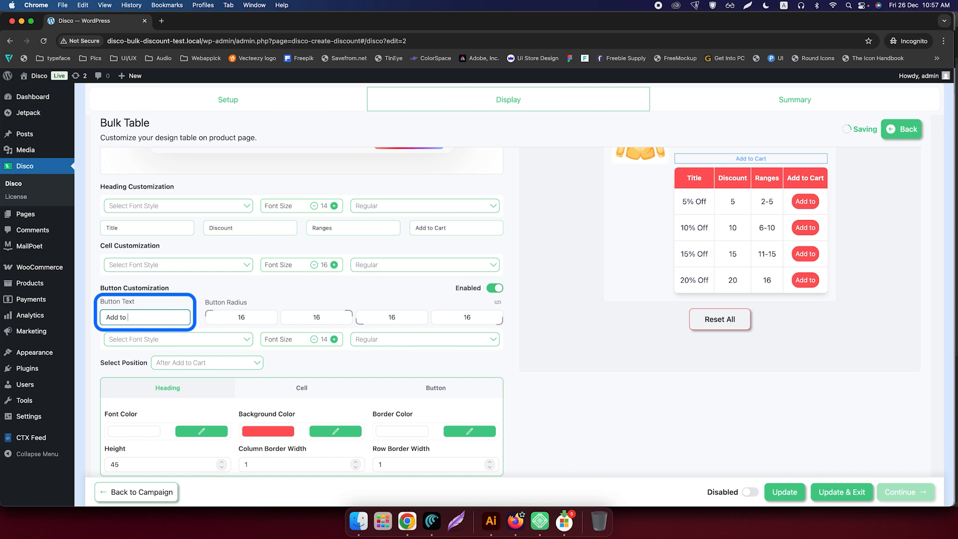
type("Ca")
type("rt")
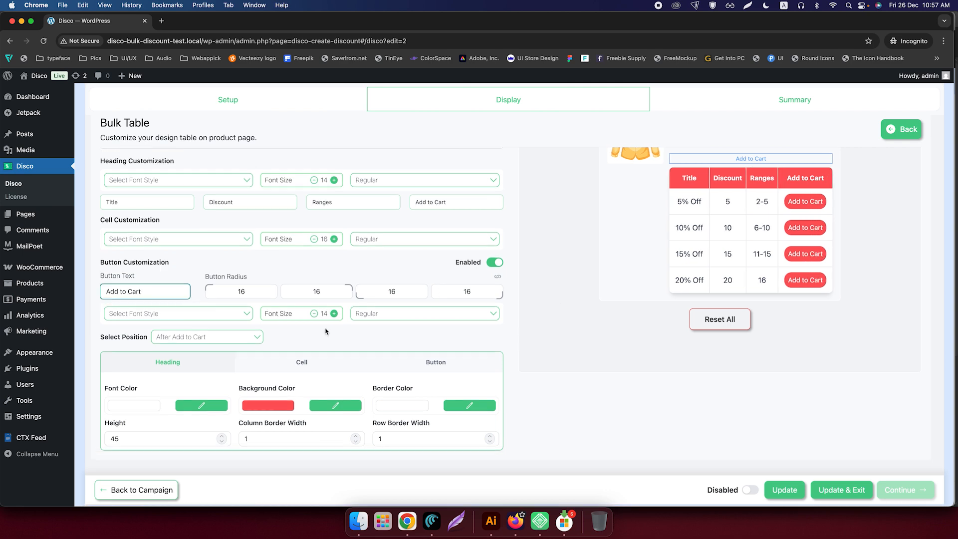
Step: Set the table heading's background color to near-black 040303 and the buttons' background color to black
scroll(244, 340, "down", 2)
left_click(244, 337)
scroll(505, 350, "down", 1)
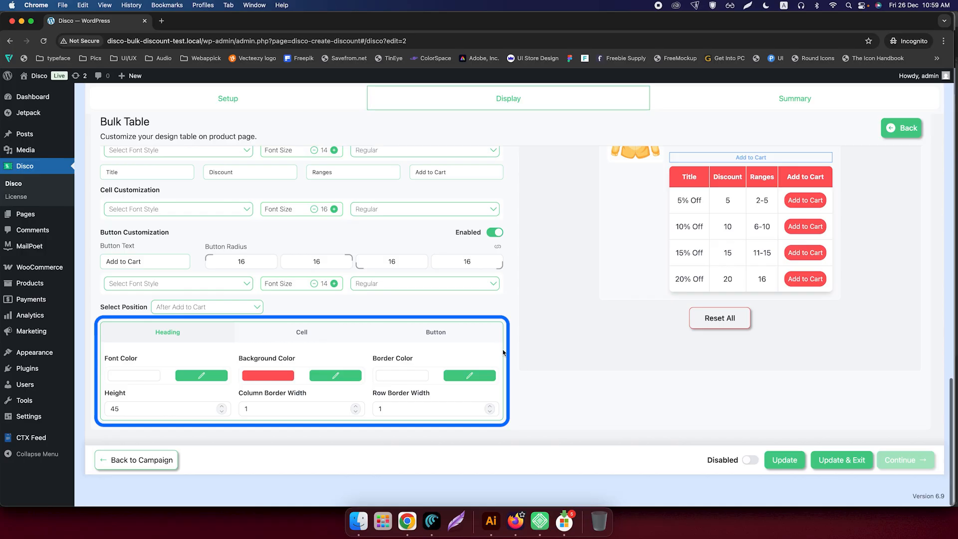
left_click(272, 339)
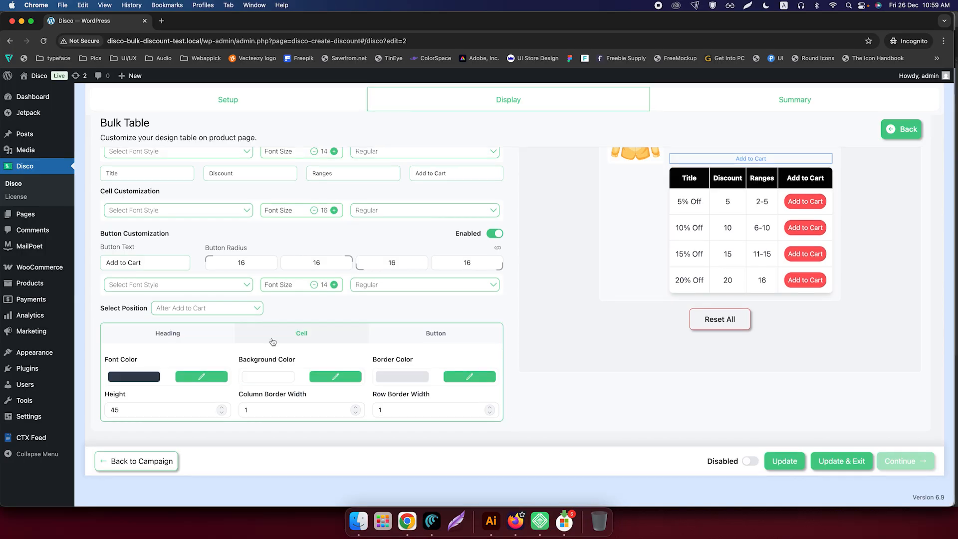
left_click(438, 332)
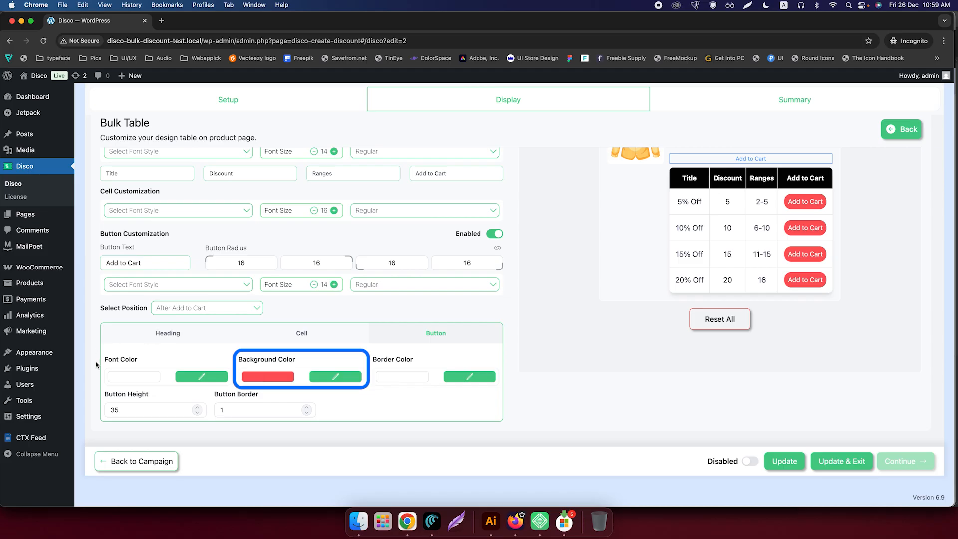
left_click(280, 377)
left_click(434, 267)
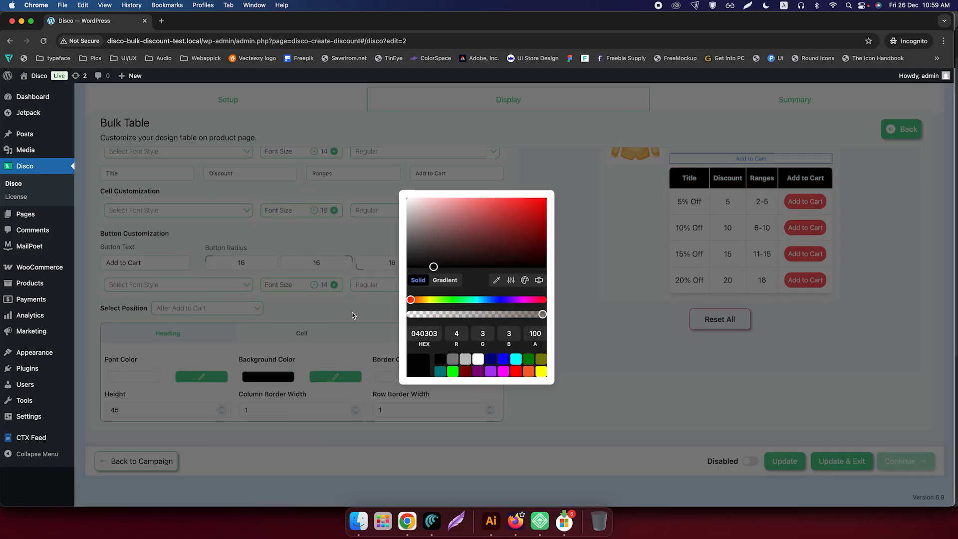
left_click(338, 341)
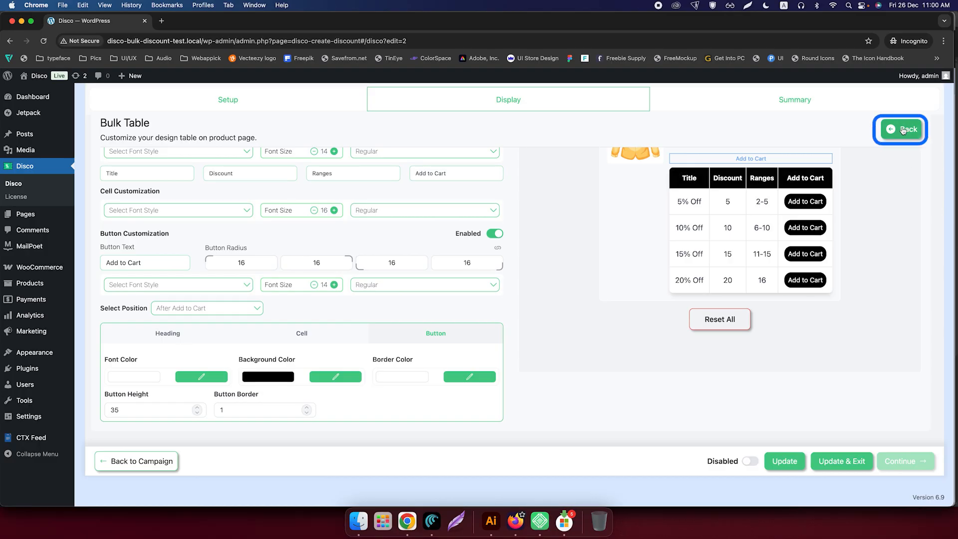
Step: Leave the bulk table settings, continue to the Summary stage and publish the Bulk Discount campaign
left_click(902, 130)
left_click(905, 398)
scroll(801, 353, "down", 1)
scroll(801, 353, "down", 3)
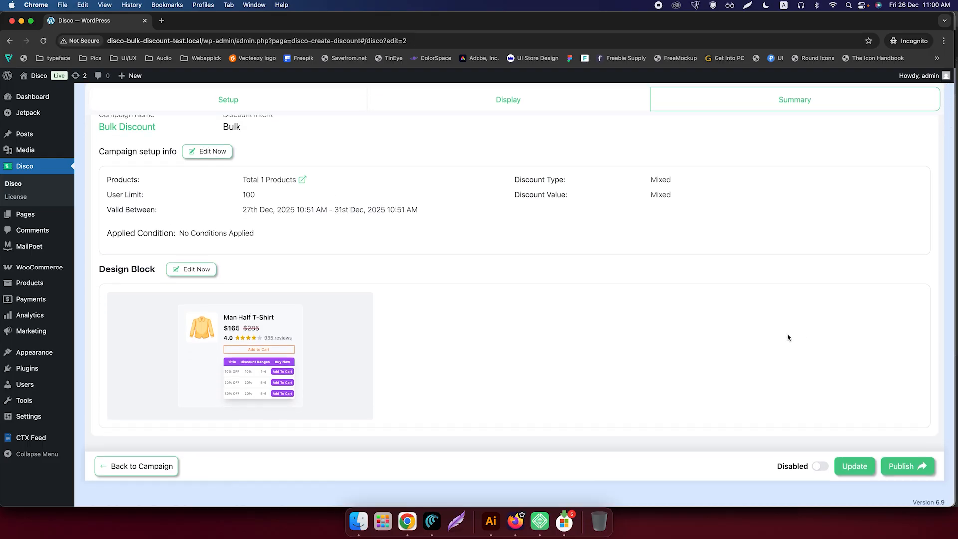
scroll(693, 318, "up", 2)
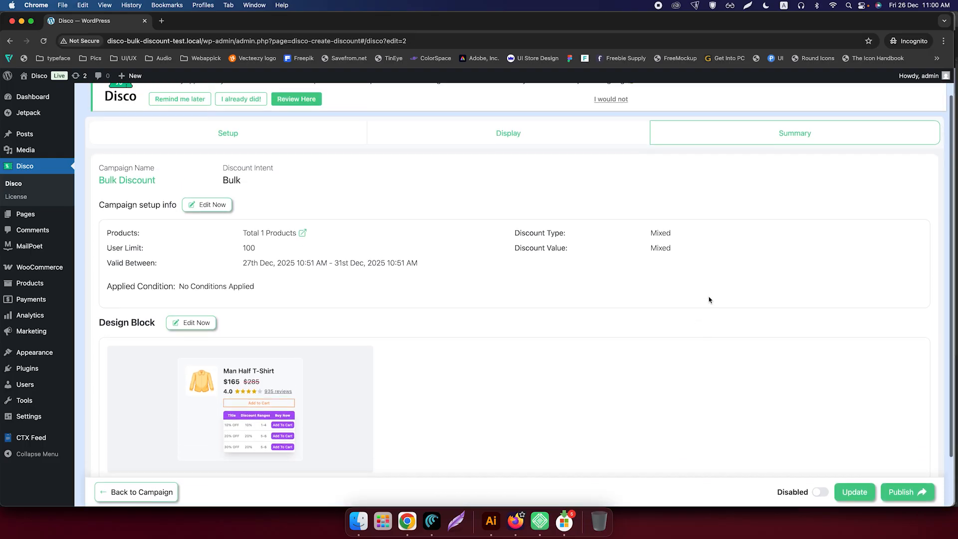
scroll(524, 295, "up", 1)
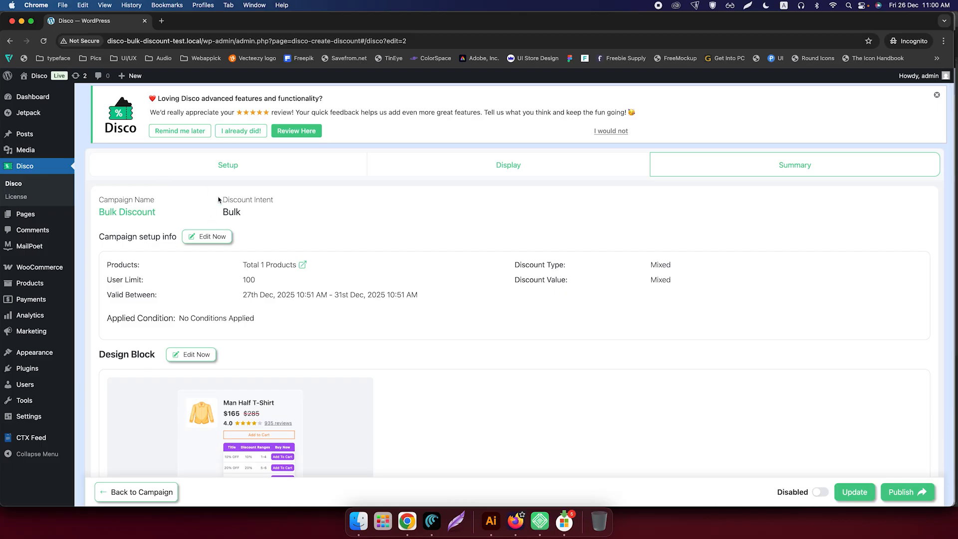
scroll(325, 327, "down", 4)
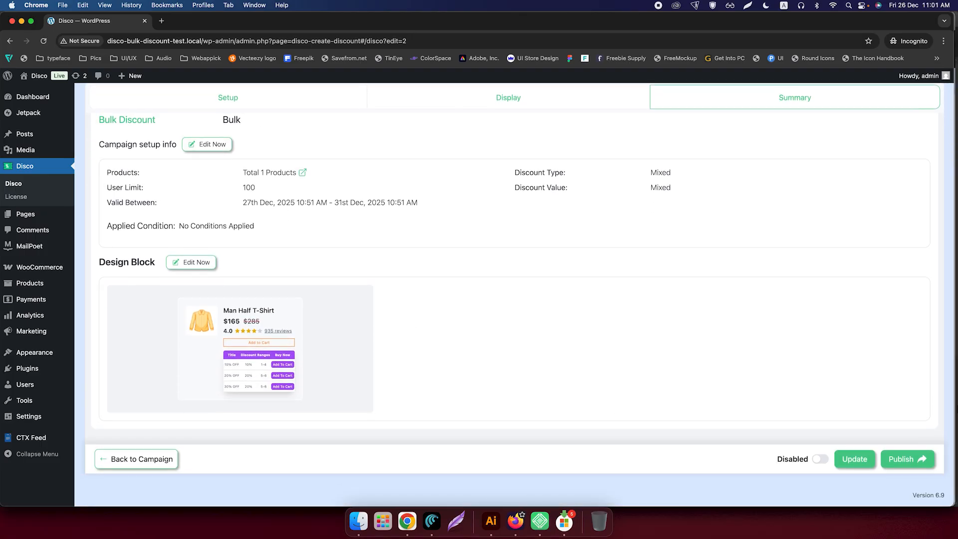
left_click(899, 464)
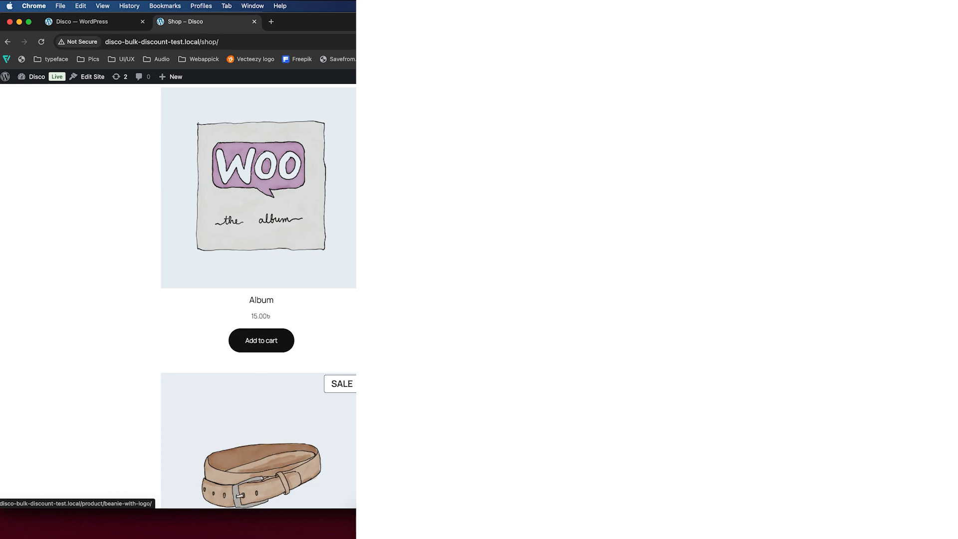
Step: Open the Belt product page from the shop and add the 10% Off tier to the cart from the bulk table
scroll(612, 256, "down", 5)
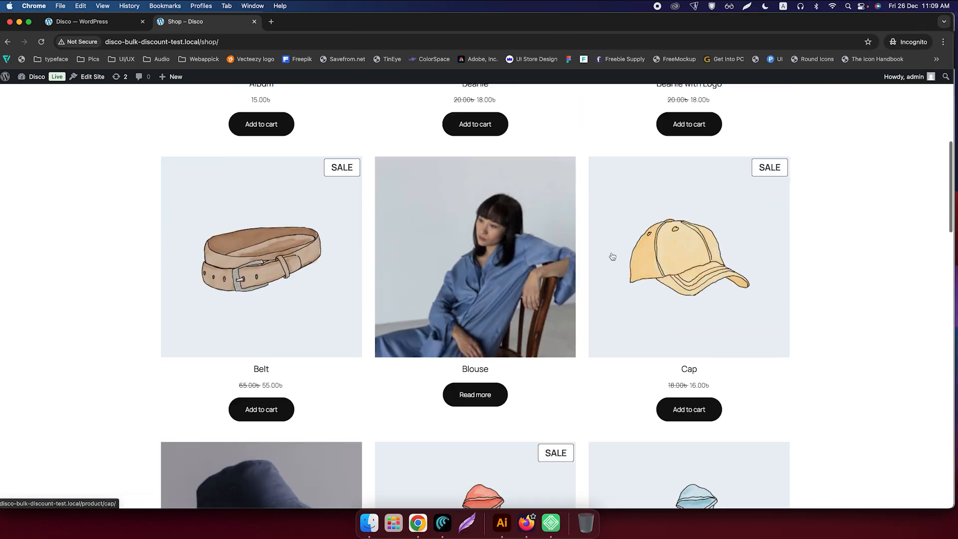
scroll(612, 256, "up", 1)
left_click(266, 286)
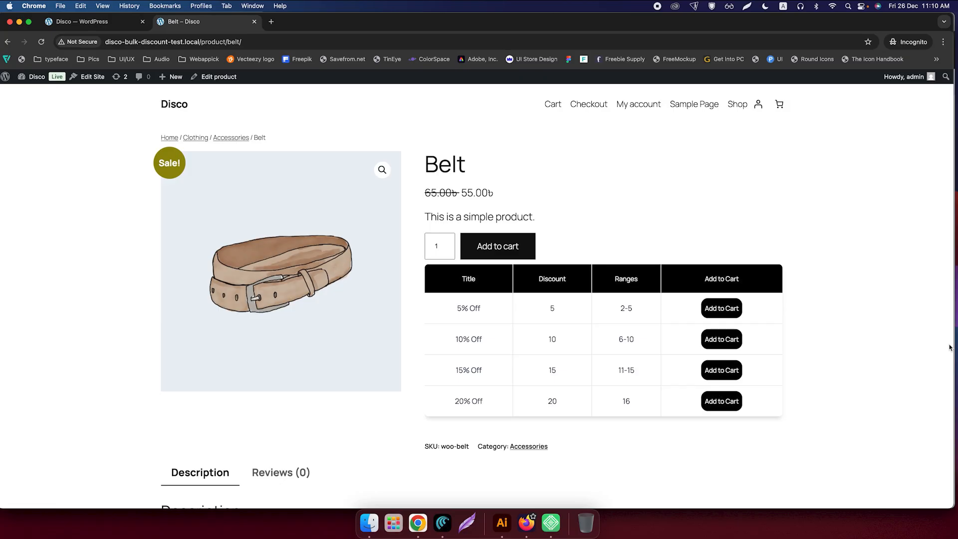
left_click(738, 342)
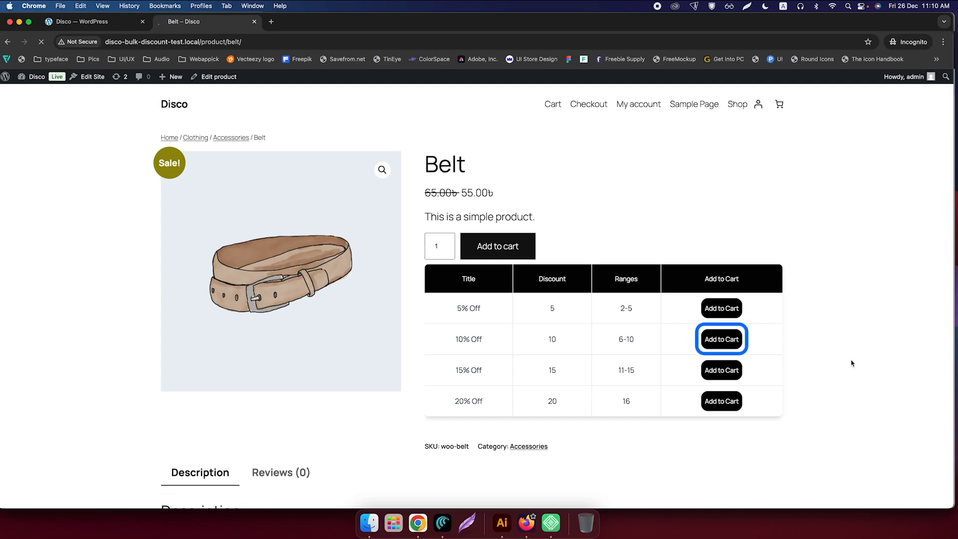